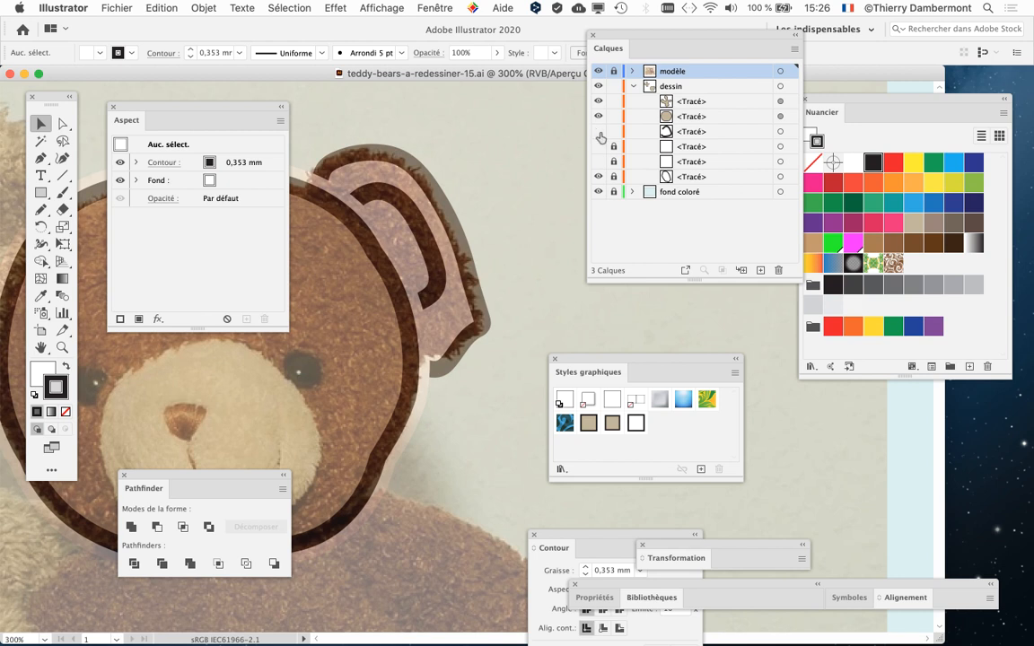
# Hide the inner-ear path in the dessin layer
pyautogui.click(599, 132)
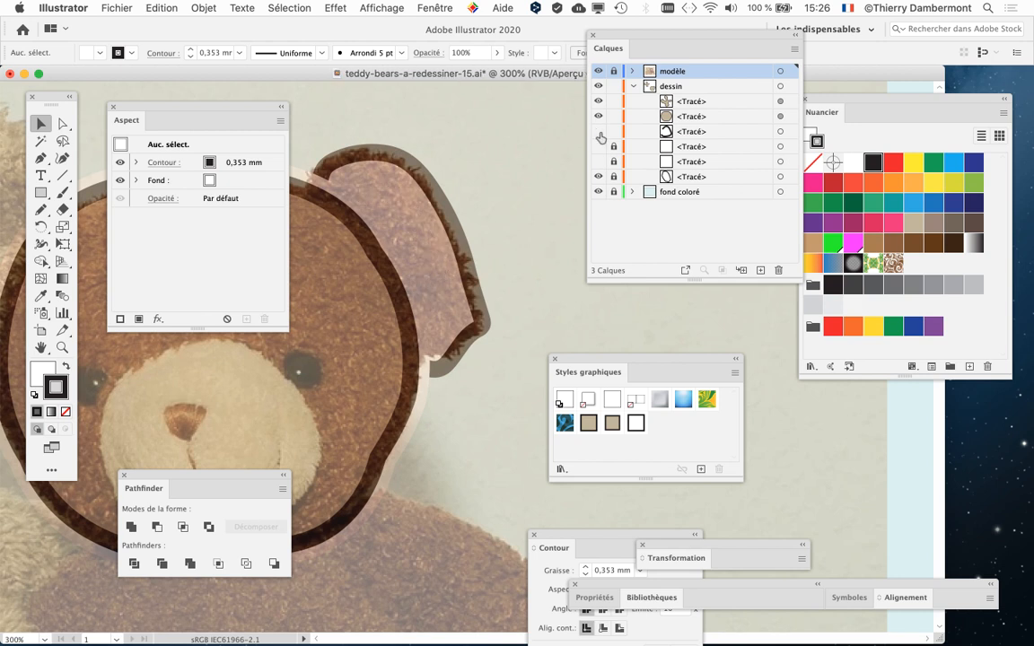
pyautogui.moveTo(285, 332); pyautogui.dragTo(257, 321)
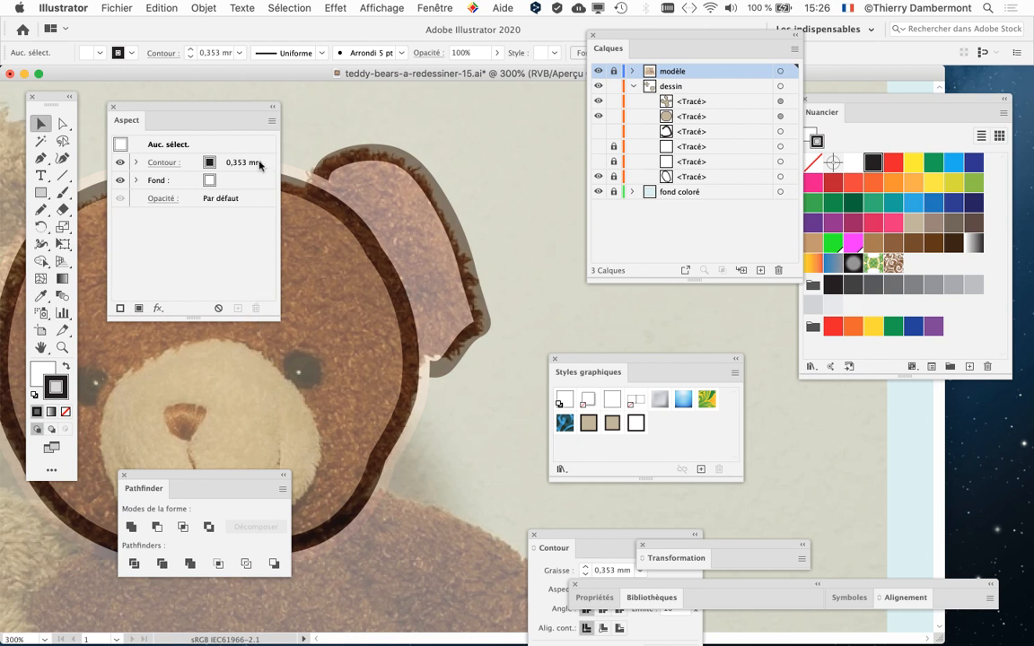
pyautogui.moveTo(390, 187); pyautogui.dragTo(454, 161)
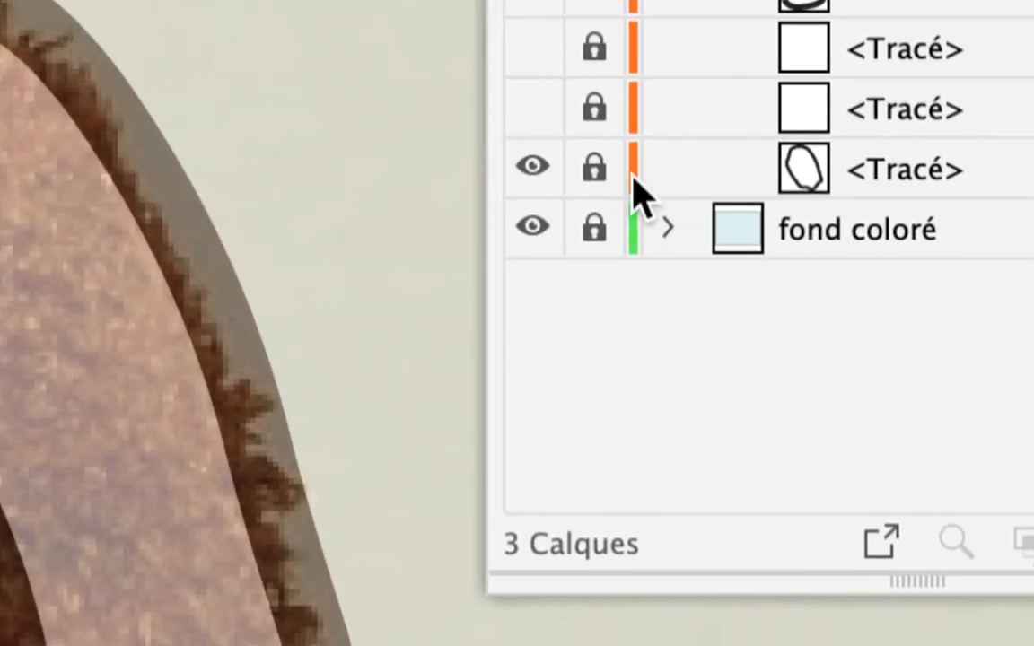
# Unlock the ear outline, the lowest path of the dessin layer, and select it on the artwork
pyautogui.click(614, 177)
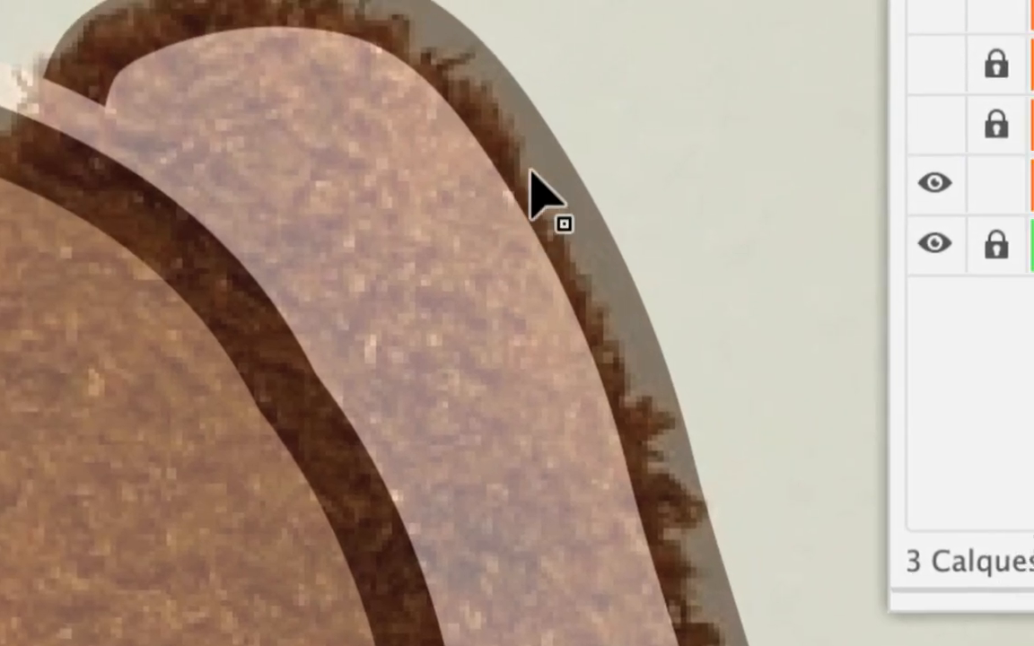
pyautogui.click(532, 175)
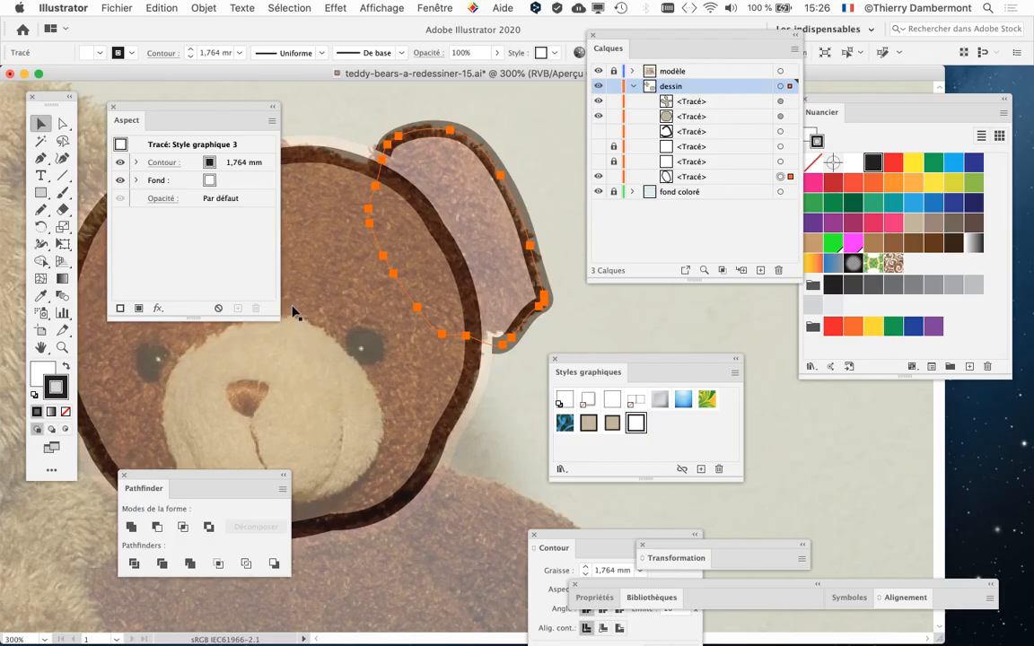
pyautogui.moveTo(276, 316); pyautogui.dragTo(290, 299)
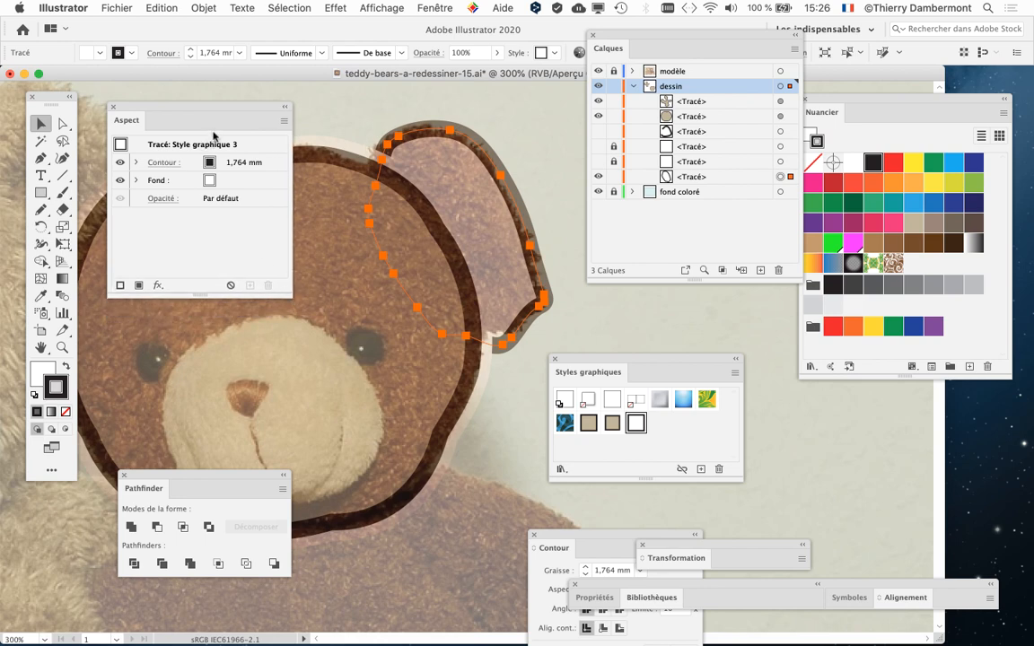
pyautogui.moveTo(224, 108); pyautogui.dragTo(261, 119)
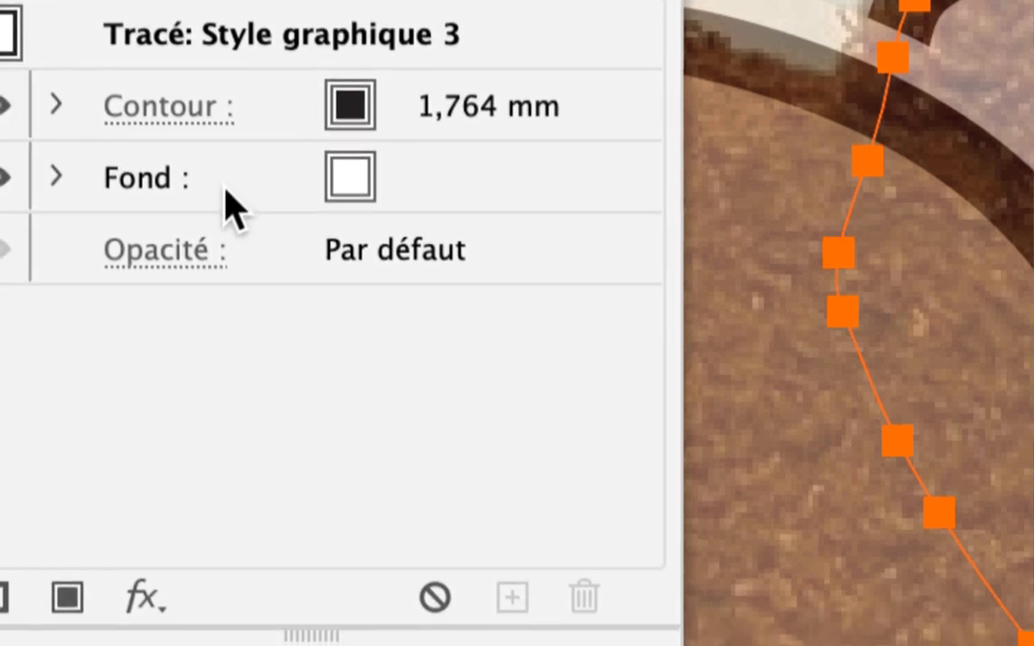
# Duplicate the ear outline's stroke within its appearance and make the lower copy the active one
pyautogui.click(92, 271)
pyautogui.click(229, 177)
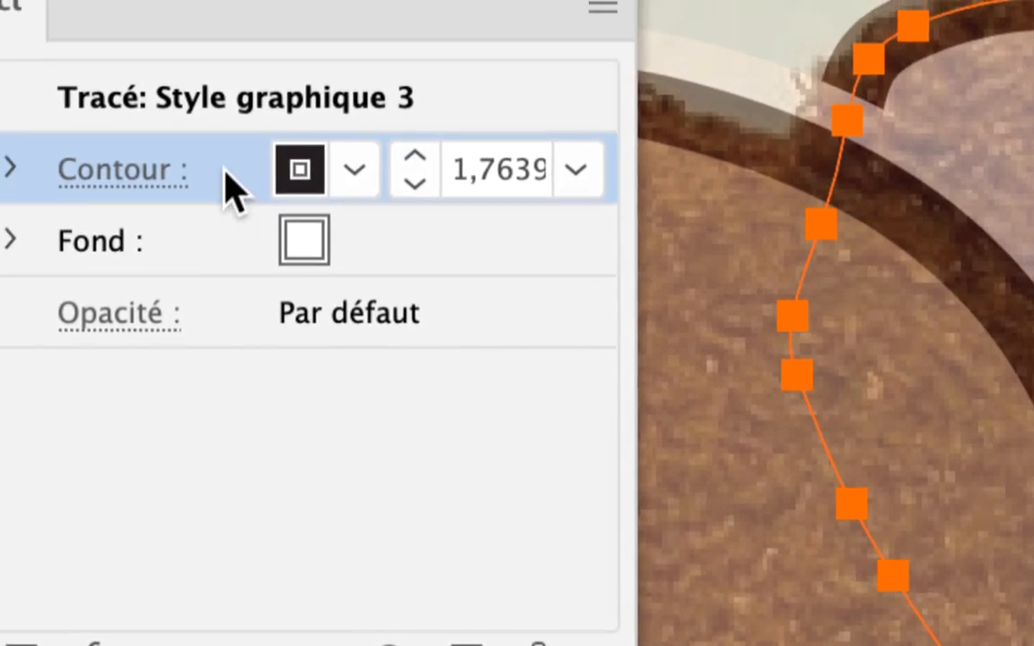
pyautogui.moveTo(229, 184); pyautogui.dragTo(463, 645)
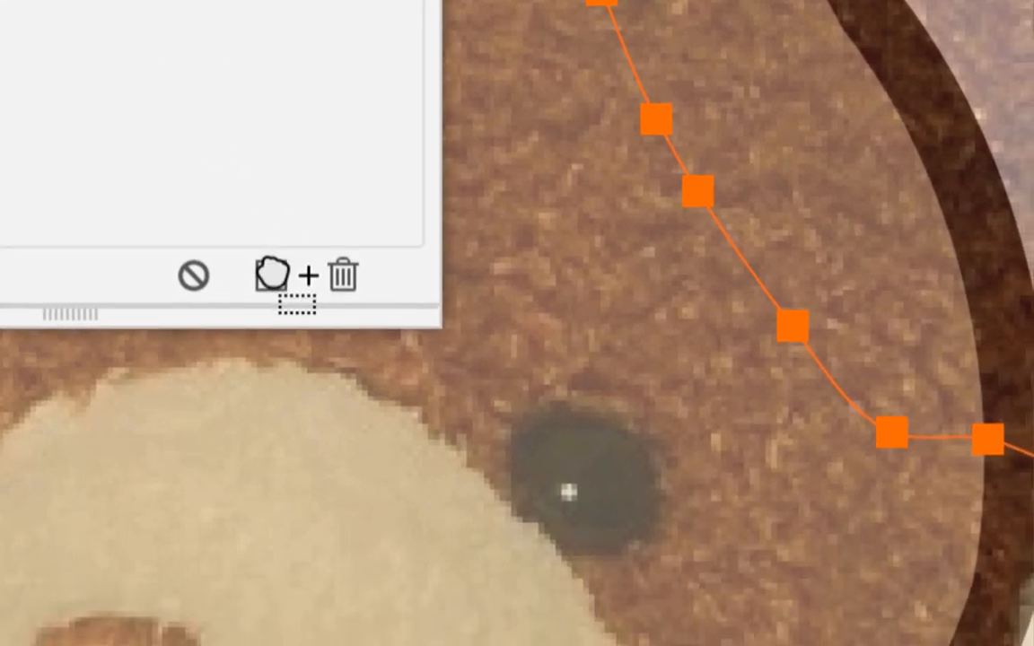
pyautogui.moveTo(272, 275); pyautogui.dragTo(278, 282)
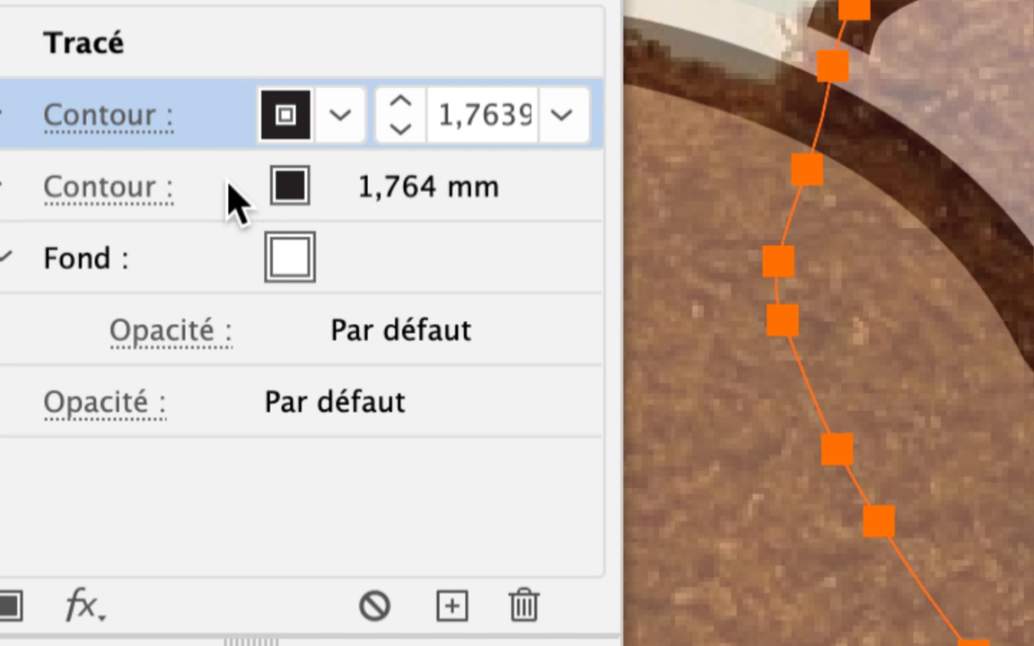
pyautogui.click(229, 184)
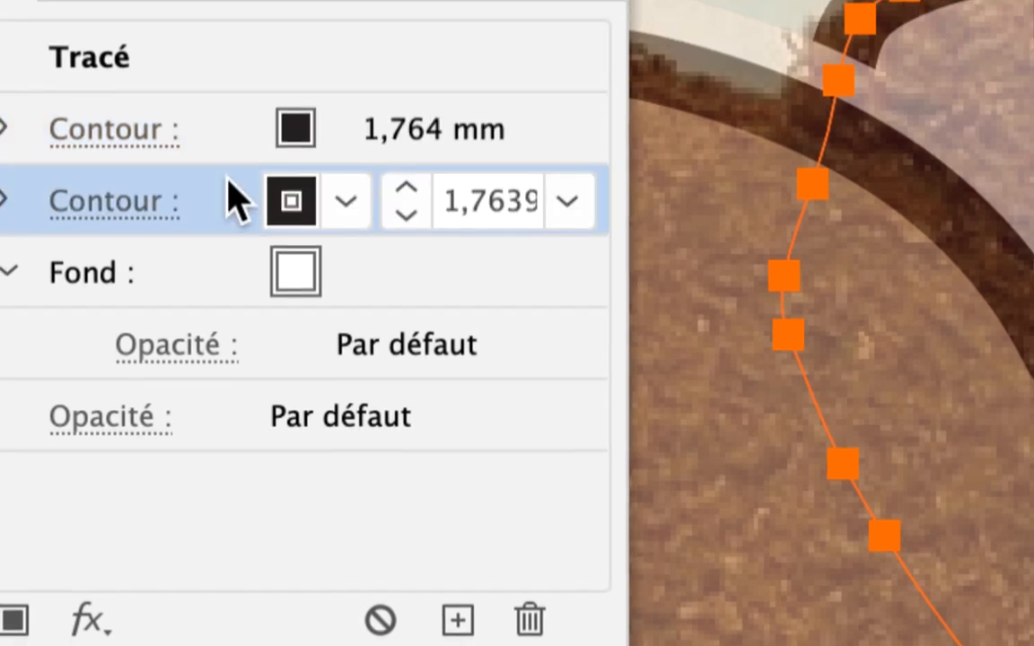
pyautogui.moveTo(229, 184); pyautogui.dragTo(233, 114)
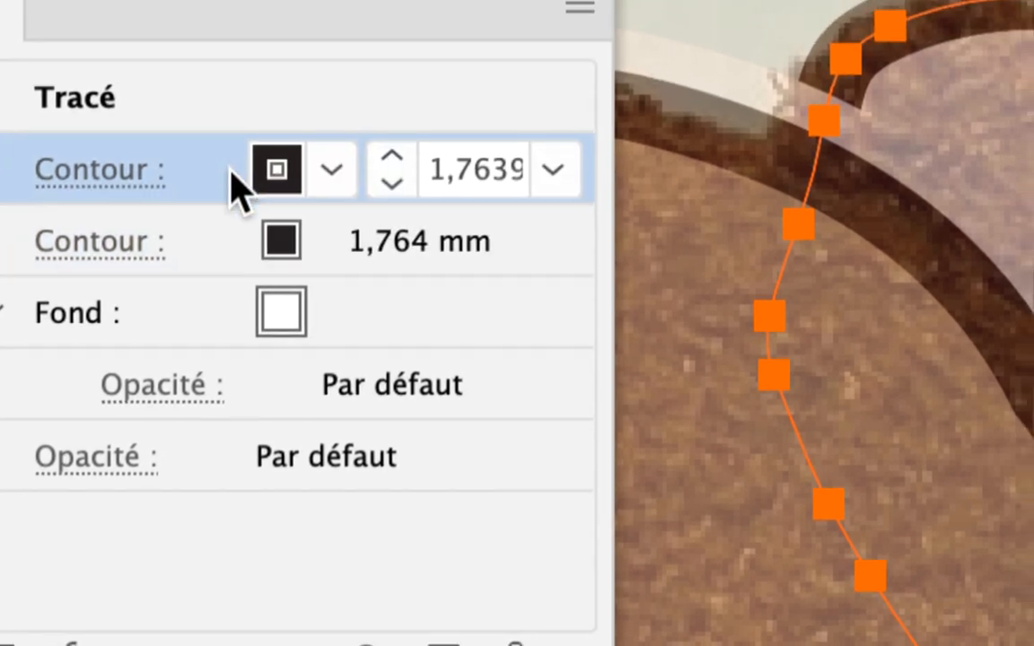
pyautogui.moveTo(230, 170); pyautogui.dragTo(218, 243)
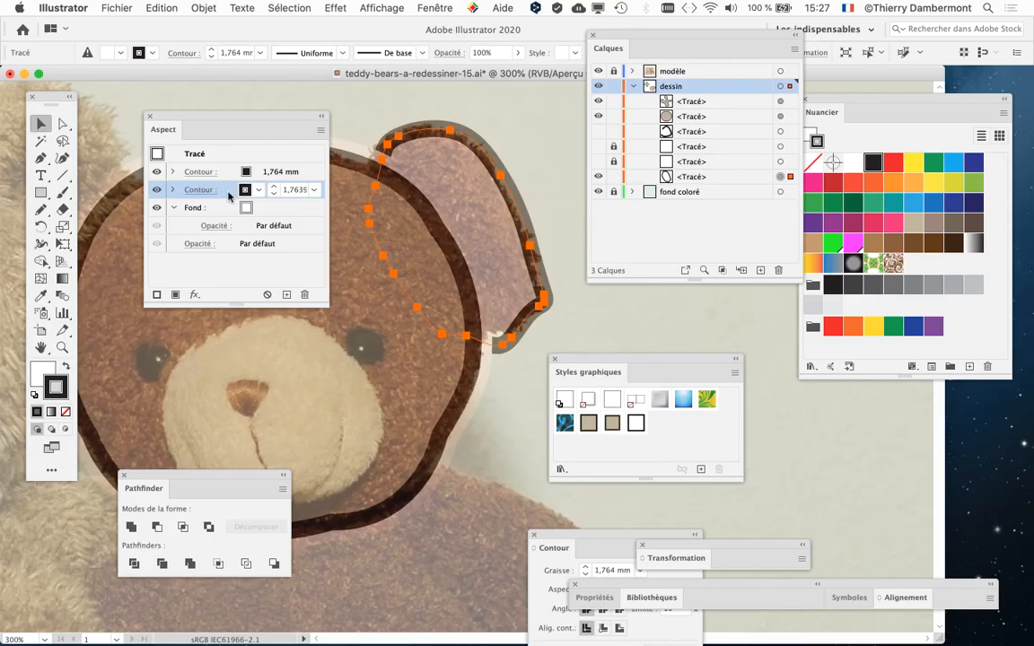
# Apply the Décalage path effect to the ear's lower stroke with a 3,528 mm offset, Pointe joins and a limit of 4
pyautogui.moveTo(268, 118); pyautogui.dragTo(254, 229)
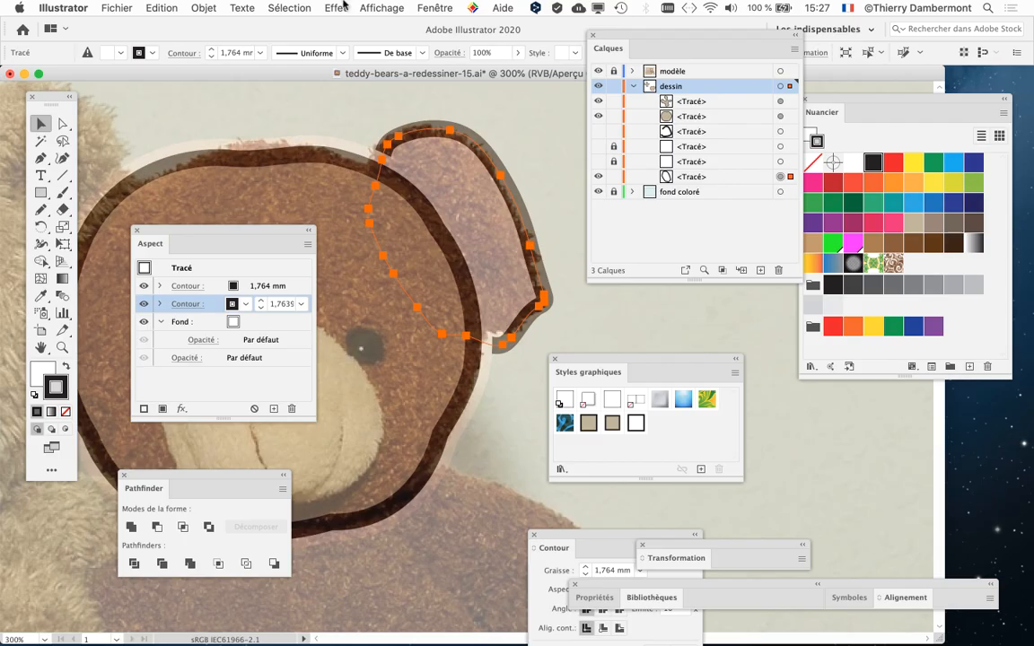
pyautogui.click(341, 7)
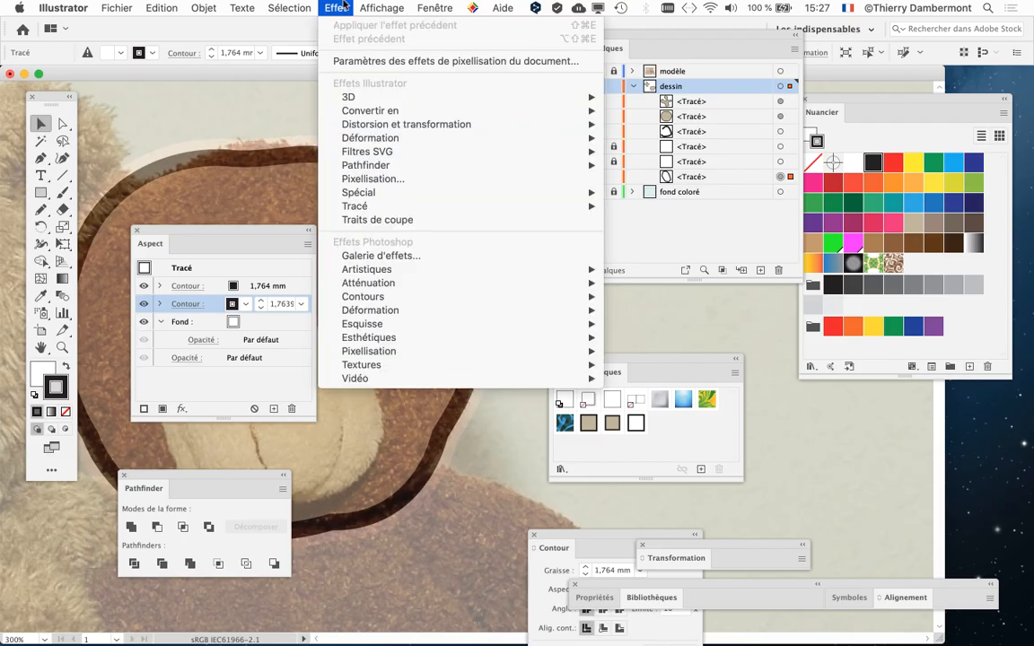
pyautogui.moveTo(386, 206)
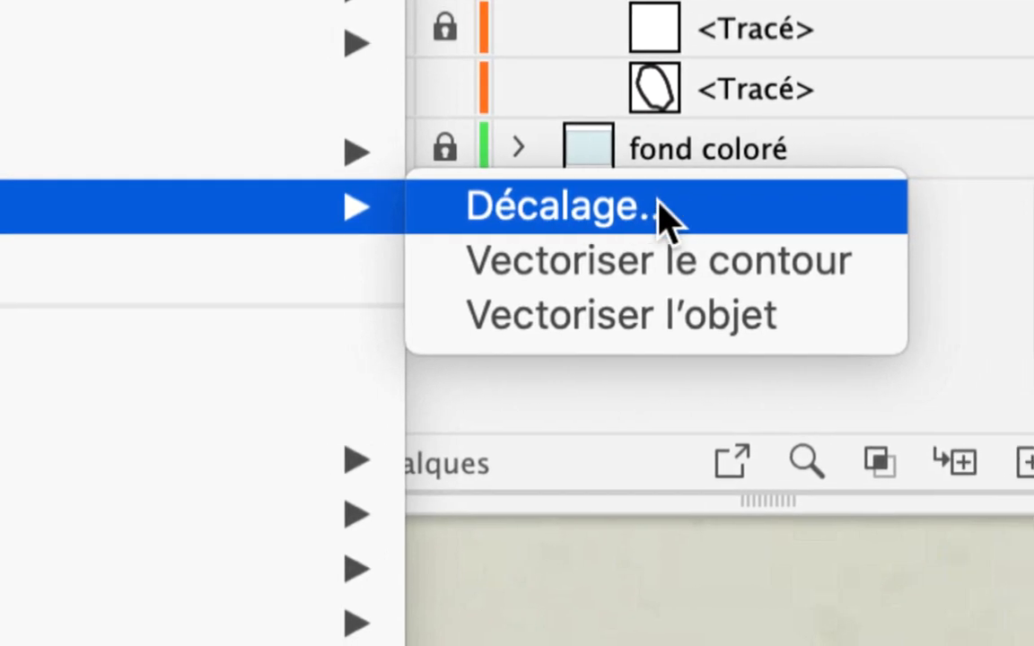
pyautogui.click(853, 226)
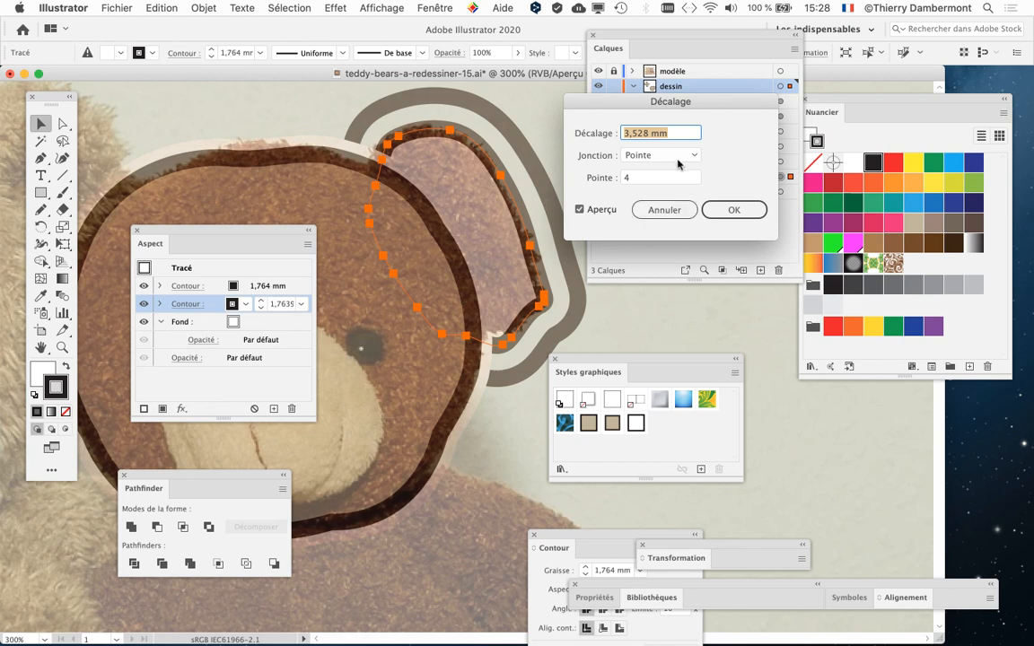
pyautogui.moveTo(667, 106); pyautogui.dragTo(569, 264)
pyautogui.moveTo(581, 309); pyautogui.dragTo(298, 115)
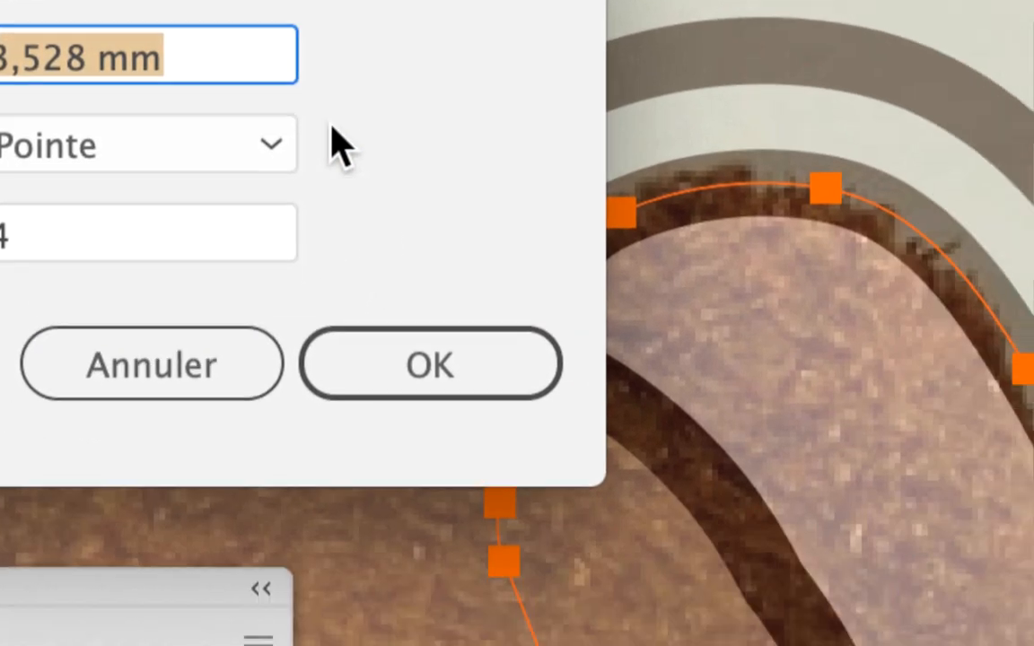
pyautogui.click(352, 189)
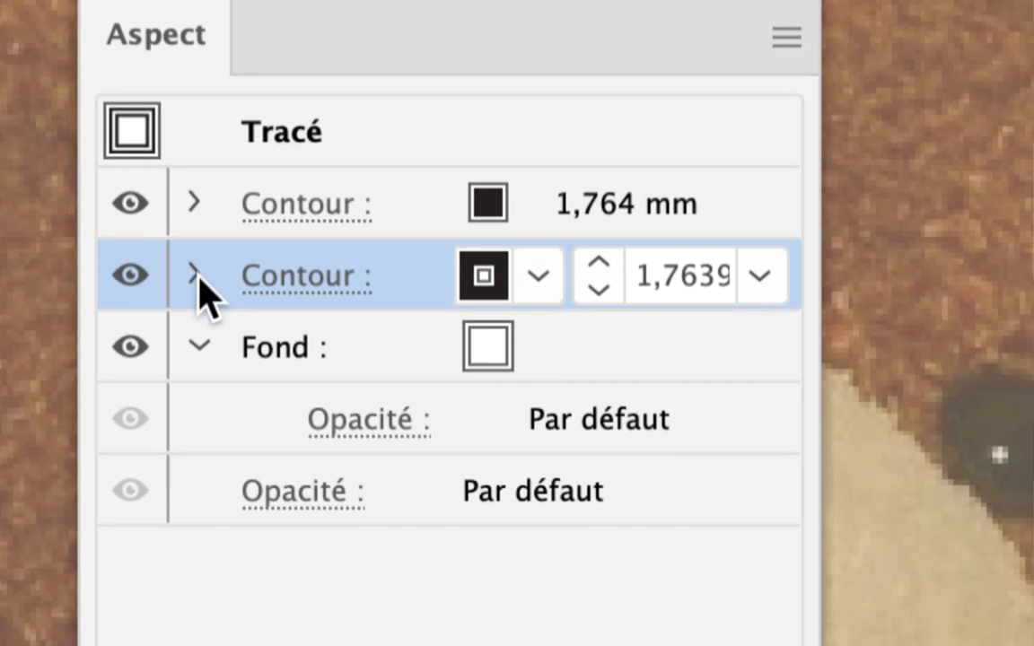
# Reopen the lower stroke's Décalage effect for editing and set its offset to −3,528 mm
pyautogui.click(195, 276)
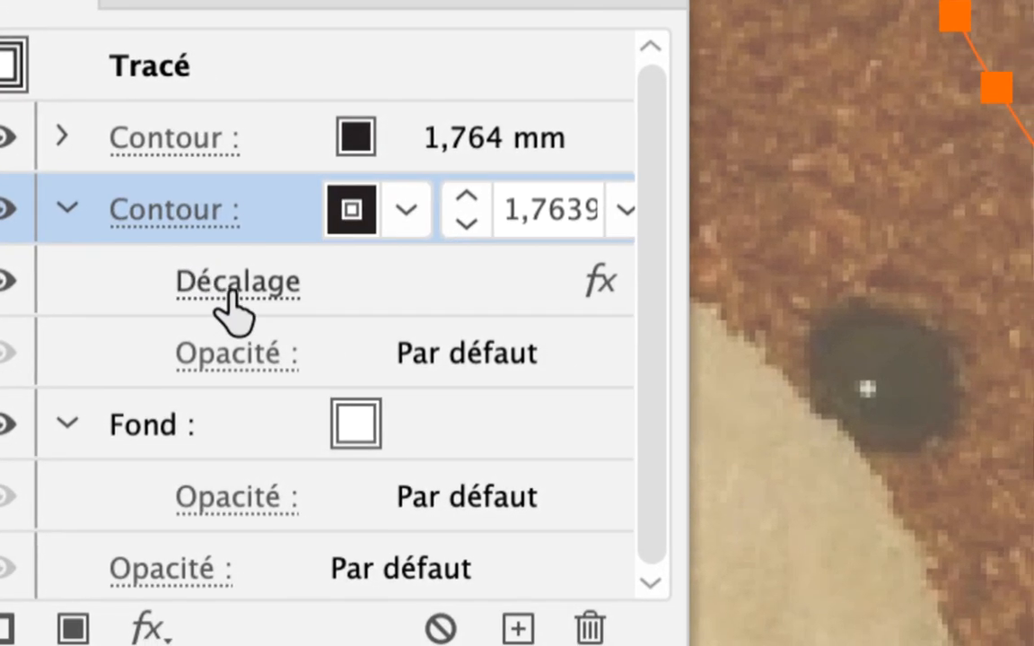
pyautogui.click(232, 291)
pyautogui.click(226, 289)
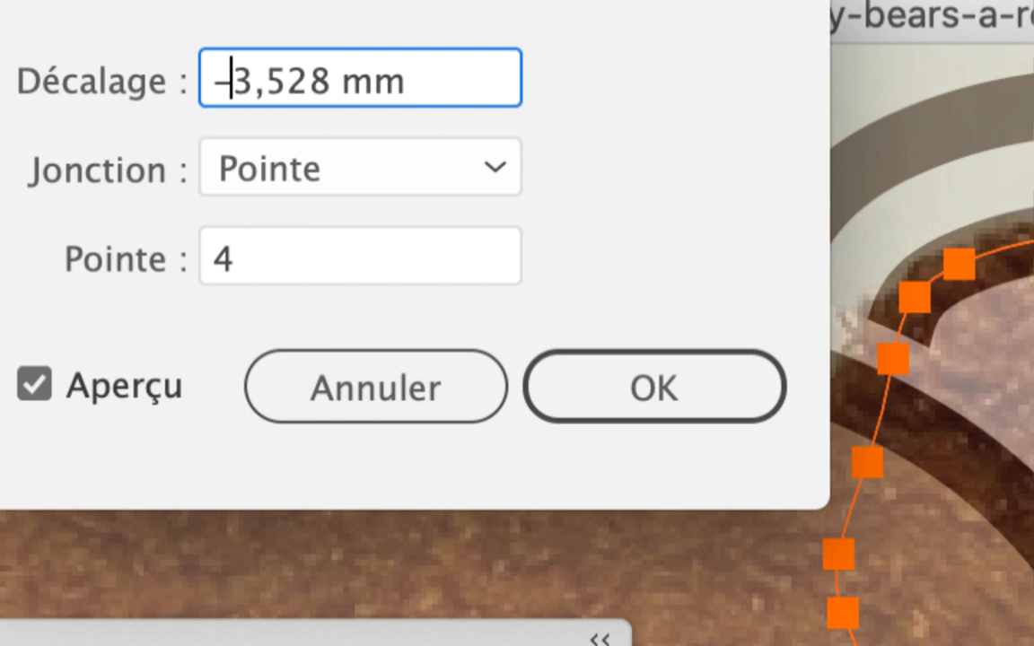
pyautogui.press('Tab')
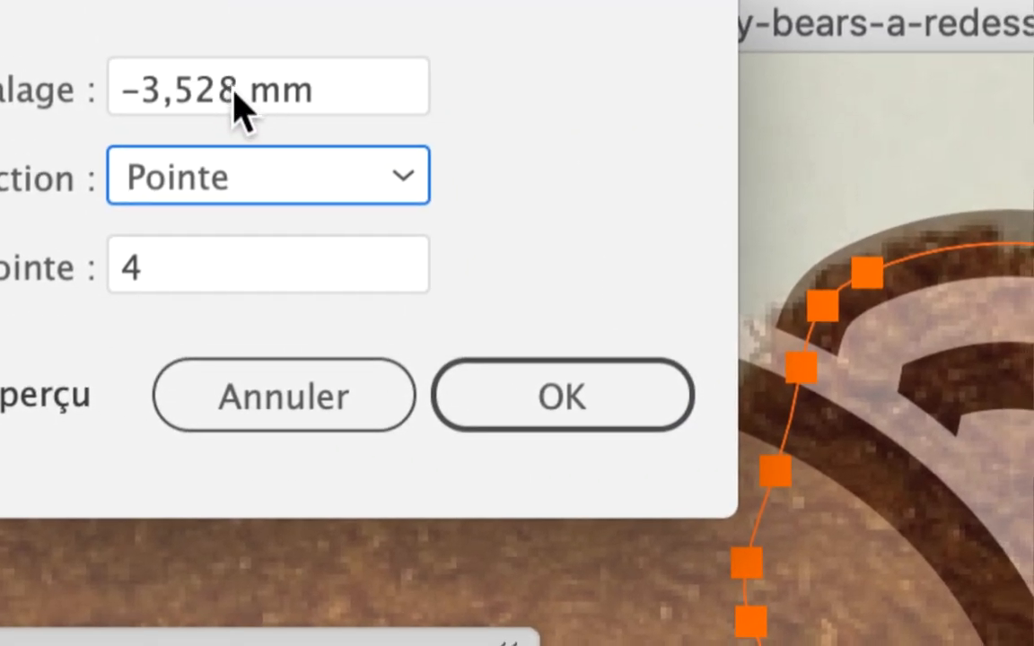
# Reduce the inward offset of the ear's lower stroke to −2 mm and accept the effect settings
pyautogui.click(233, 88)
pyautogui.hotkey('shift', 'Left')
pyautogui.hotkey('shift', 'Left')
pyautogui.hotkey('shift', 'Left')
pyautogui.hotkey('shift', 'Left')
pyautogui.hotkey('shift', 'Left')
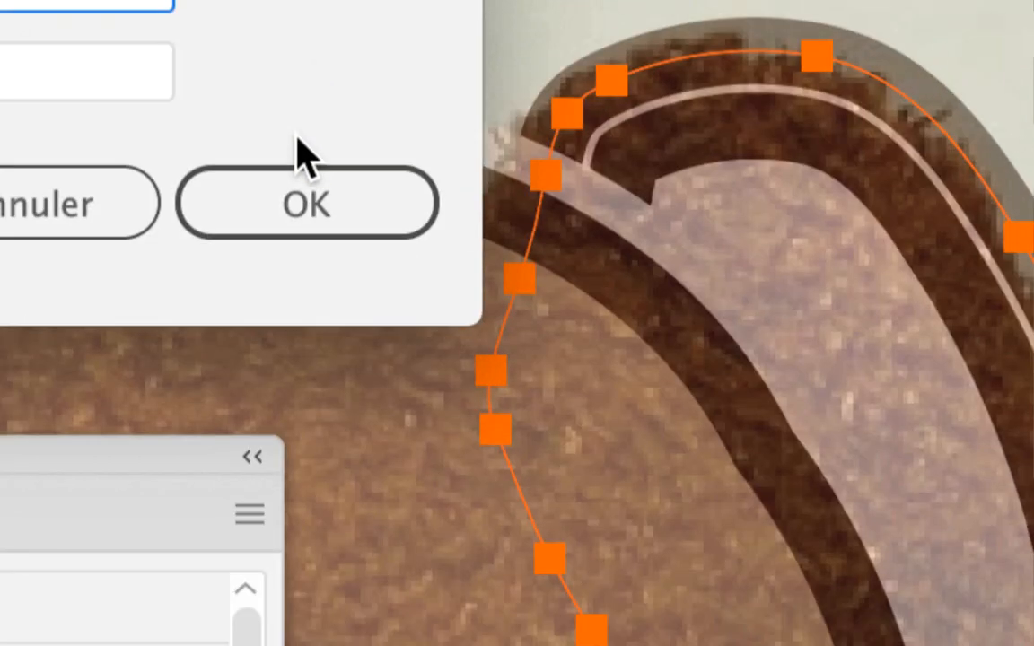
pyautogui.click(41, 337)
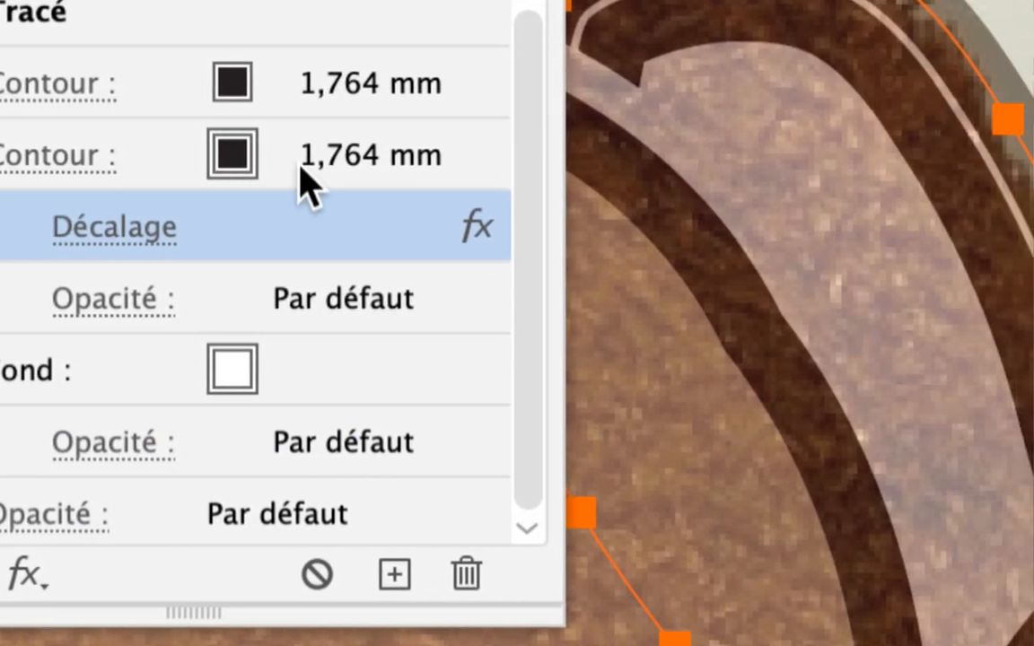
# Set the weight of the ear's lower, offset stroke to 1 mm
pyautogui.click(420, 179)
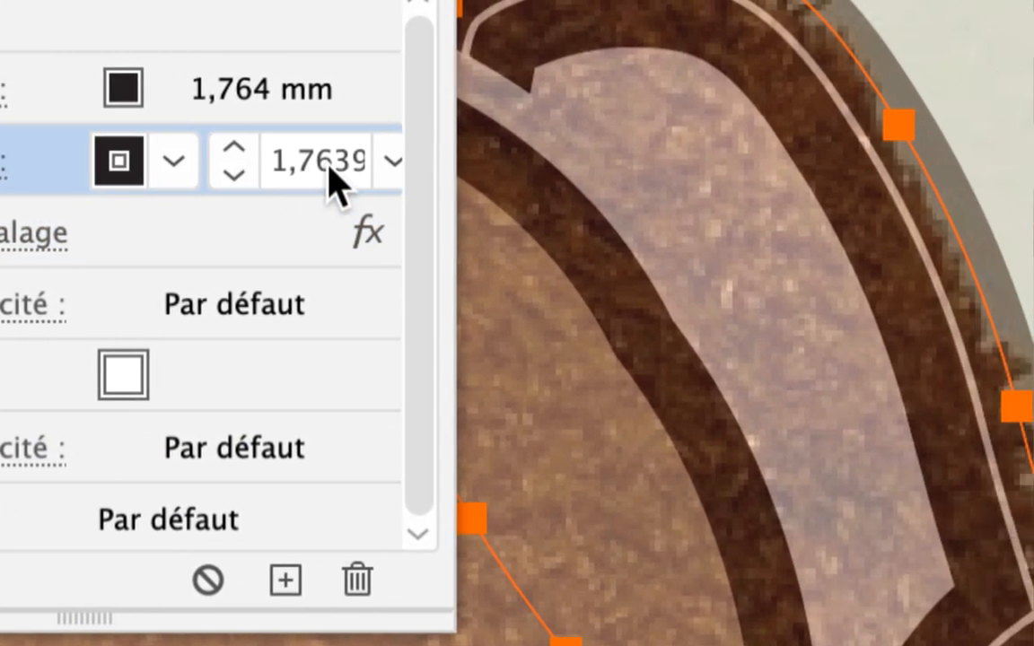
pyautogui.click(330, 168)
pyautogui.click(237, 177)
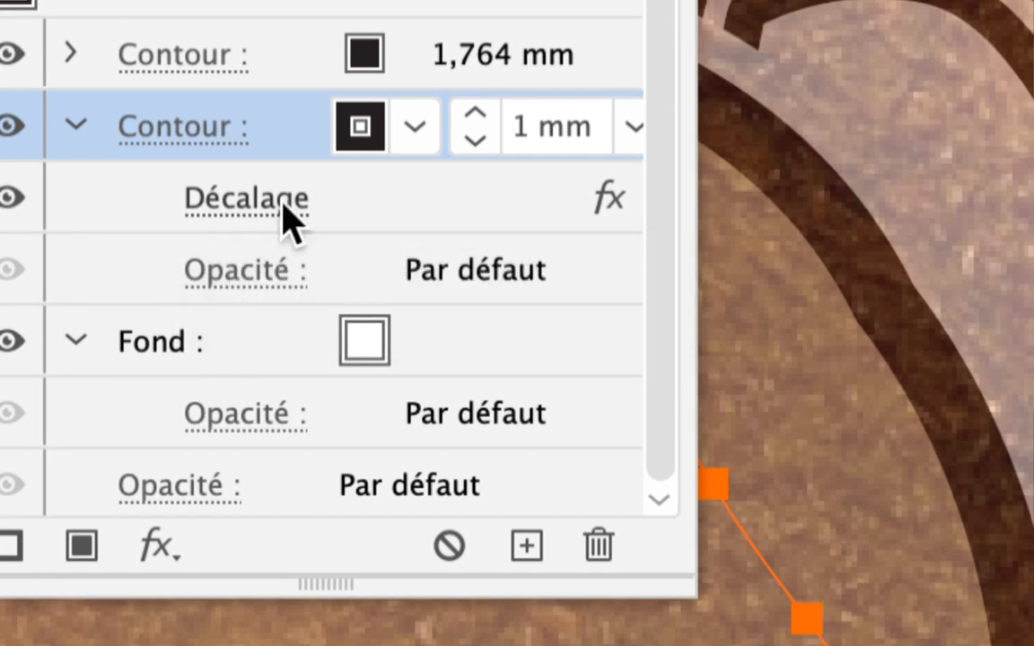
# Edit the lower stroke's Décalage effect and set its offset to −2,5 mm
pyautogui.click(284, 204)
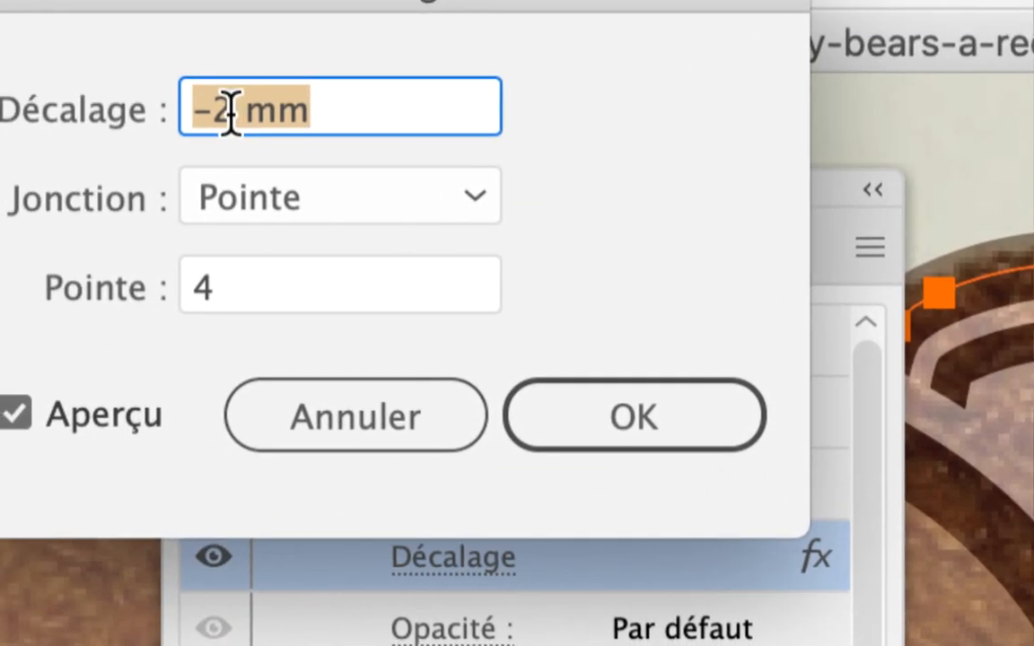
pyautogui.click(231, 103)
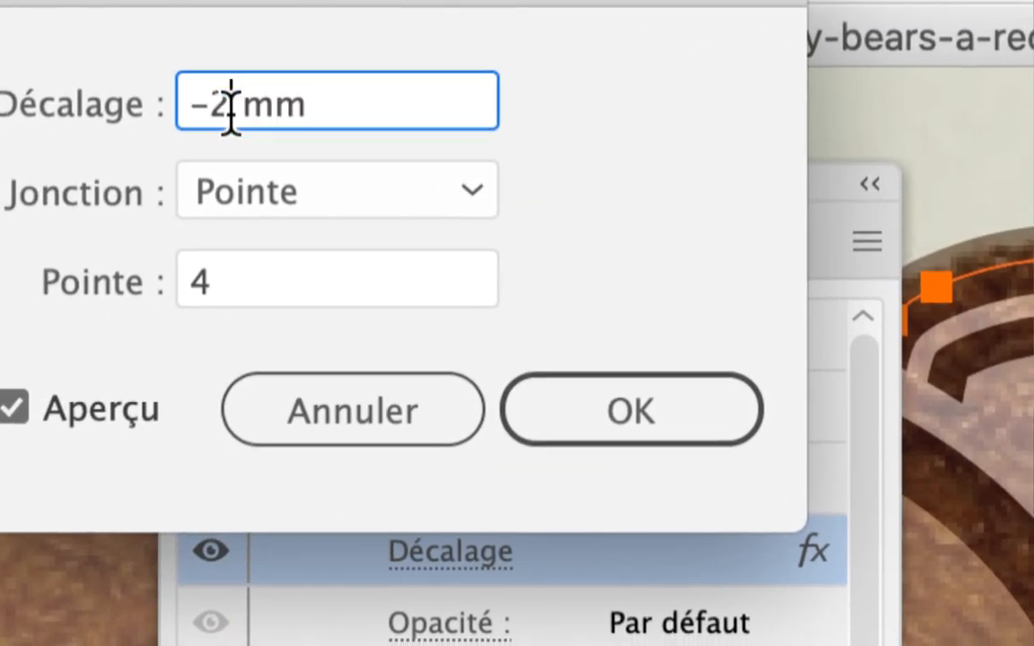
pyautogui.write(',5')
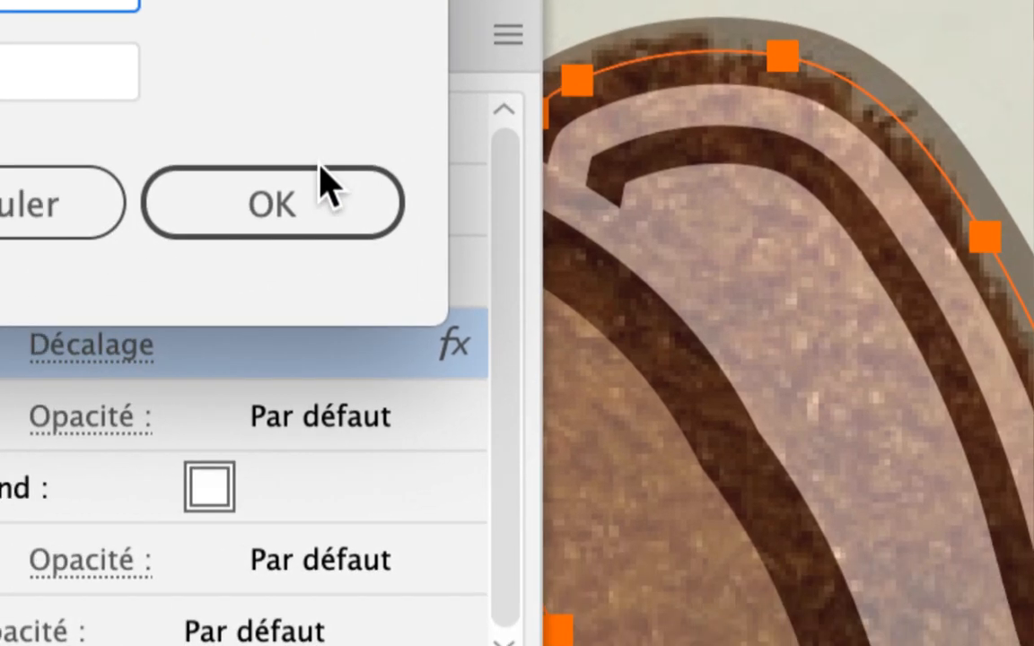
pyautogui.click(57, 297)
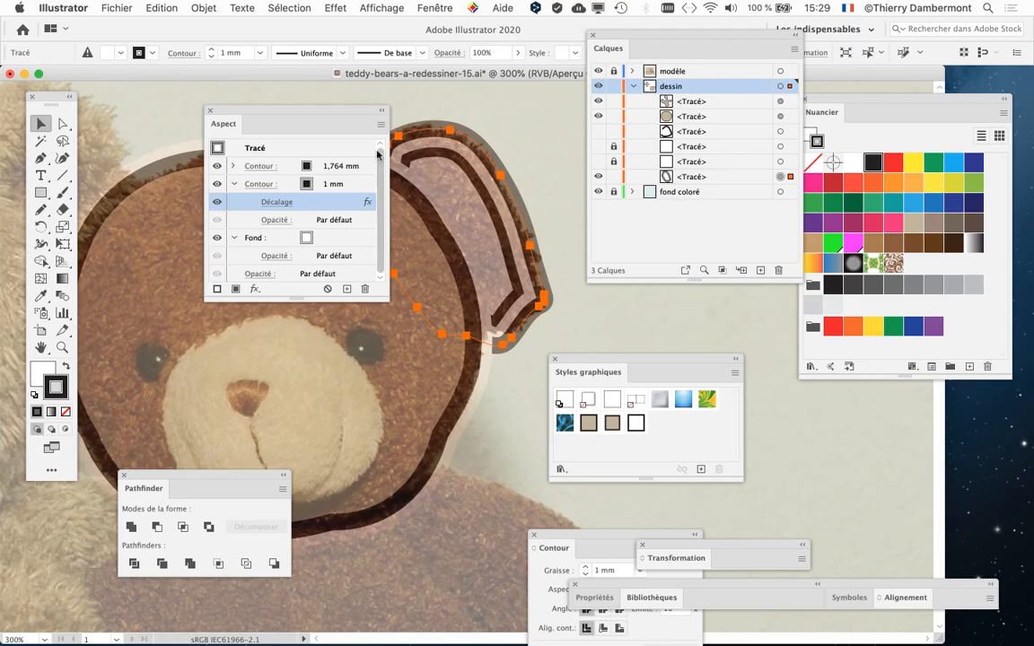
# Redraw the outer edge of the selected ear freehand with the Pencil tool, giving it a wavy contour
pyautogui.moveTo(290, 109); pyautogui.dragTo(190, 115)
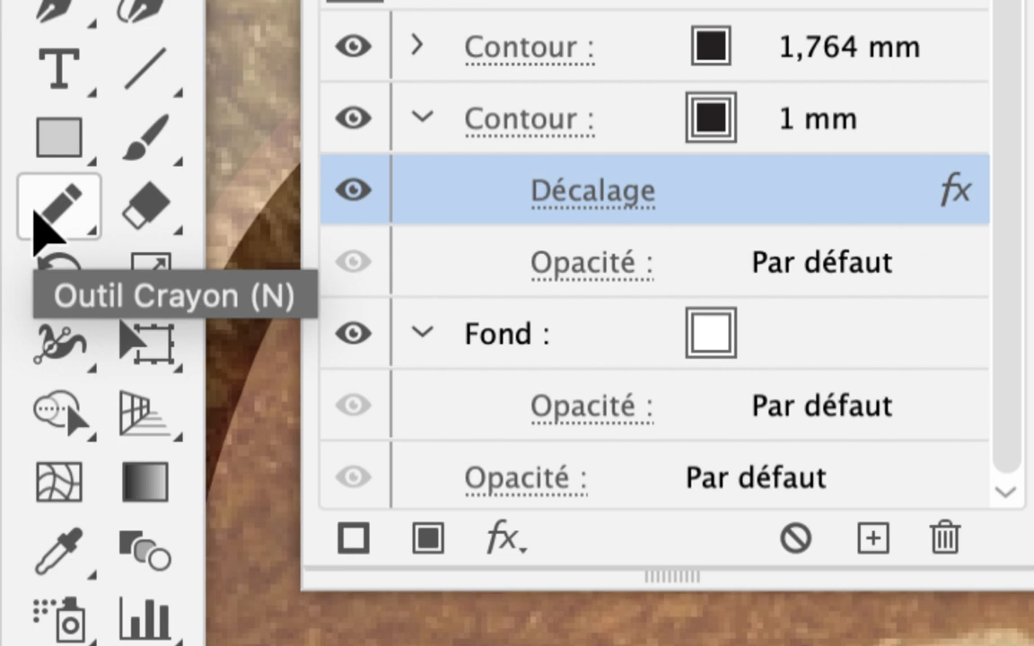
pyautogui.click(37, 211)
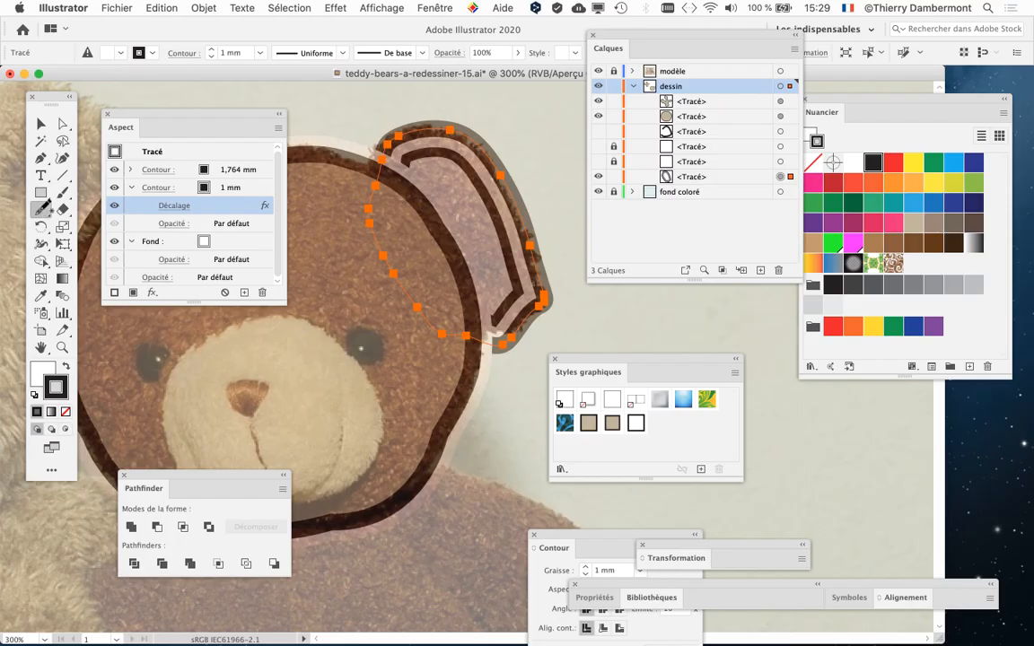
pyautogui.moveTo(187, 118); pyautogui.dragTo(151, 114)
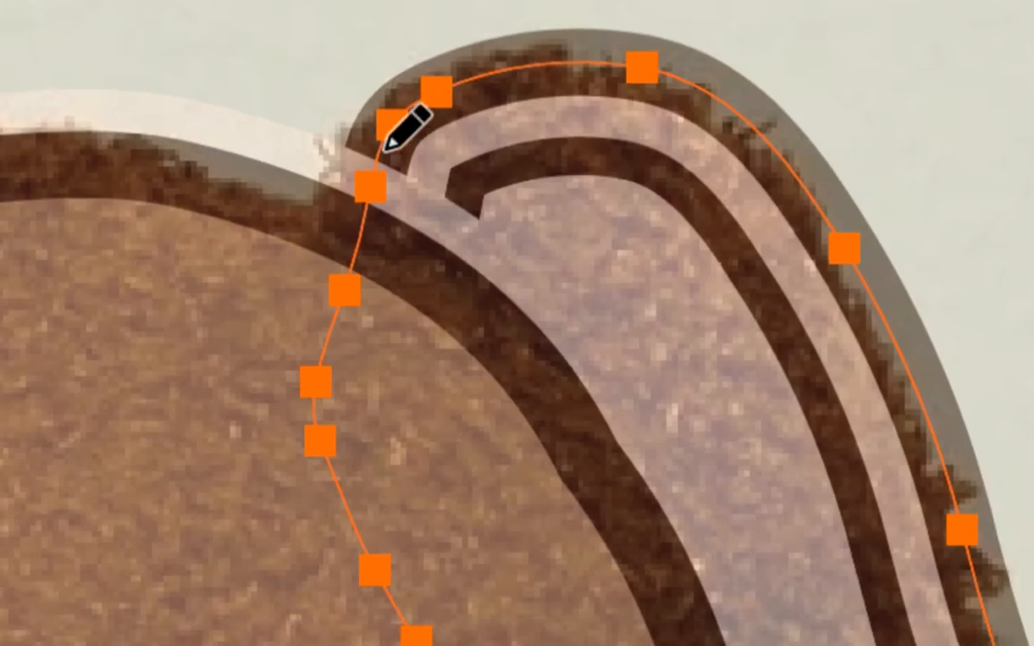
pyautogui.moveTo(437, 94)
pyautogui.mouseDown()
pyautogui.moveTo(824, 55)
pyautogui.moveTo(937, 278)
pyautogui.mouseUp()
pyautogui.moveTo(495, 173)
pyautogui.mouseDown()
pyautogui.moveTo(489, 215)
pyautogui.moveTo(517, 249)
pyautogui.moveTo(485, 293)
pyautogui.moveTo(450, 298)
pyautogui.mouseUp()
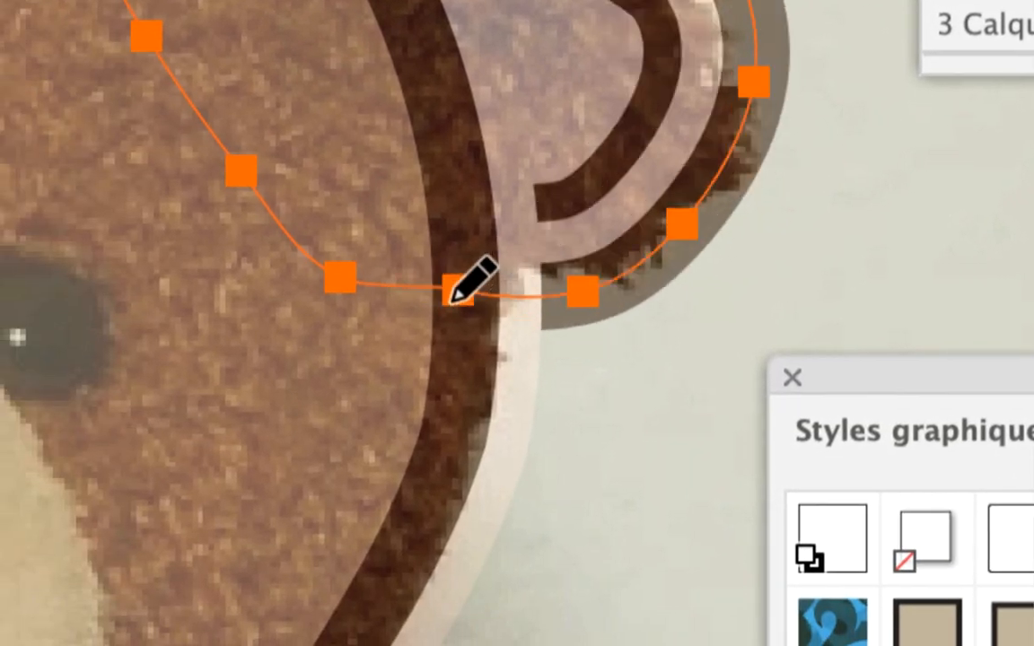
pyautogui.press('v')
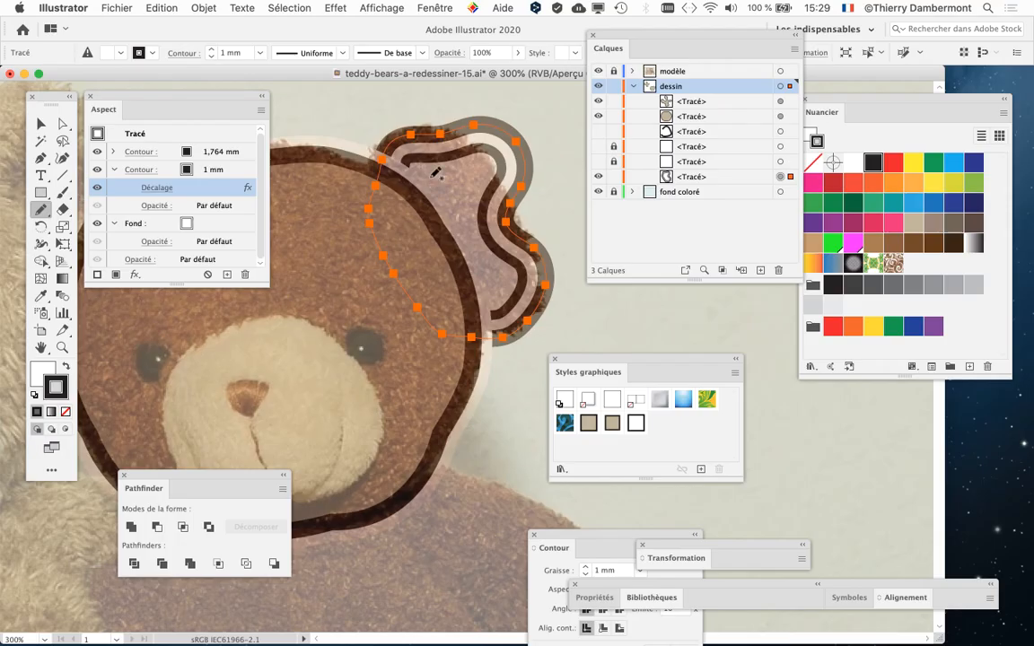
# Redraw the outer edge of the selected ear freehand with the Pencil tool, giving it an angular, nearly square contour
pyautogui.moveTo(492, 146)
pyautogui.mouseDown()
pyautogui.moveTo(531, 238)
pyautogui.moveTo(542, 315)
pyautogui.moveTo(472, 338)
pyautogui.mouseUp()
pyautogui.moveTo(370, 176)
pyautogui.mouseDown()
pyautogui.moveTo(511, 150)
pyautogui.moveTo(551, 257)
pyautogui.moveTo(541, 294)
pyautogui.moveTo(452, 326)
pyautogui.mouseUp()
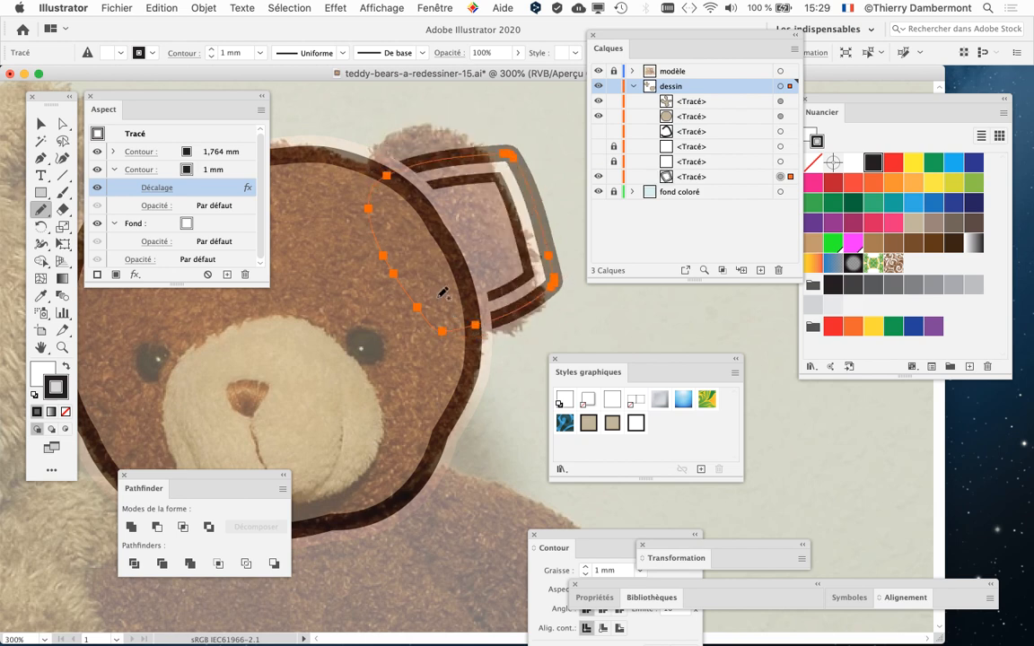
# Hide the modèle and fond coloré layers and deselect the ear with the Selection tool
pyautogui.scroll(1, 522, 284)
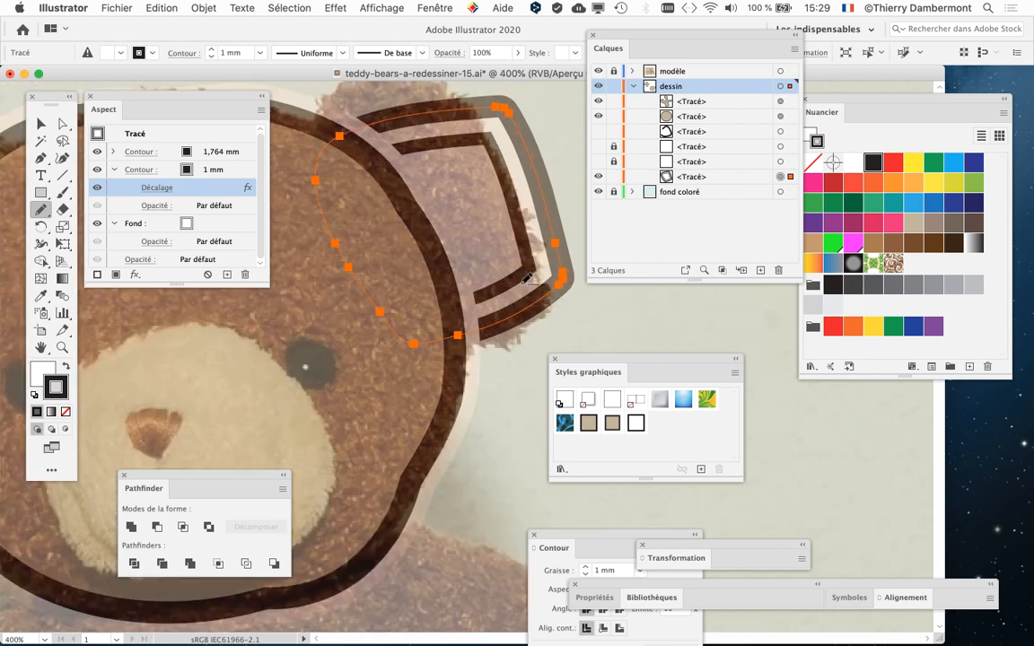
pyautogui.scroll(-2, 519, 281)
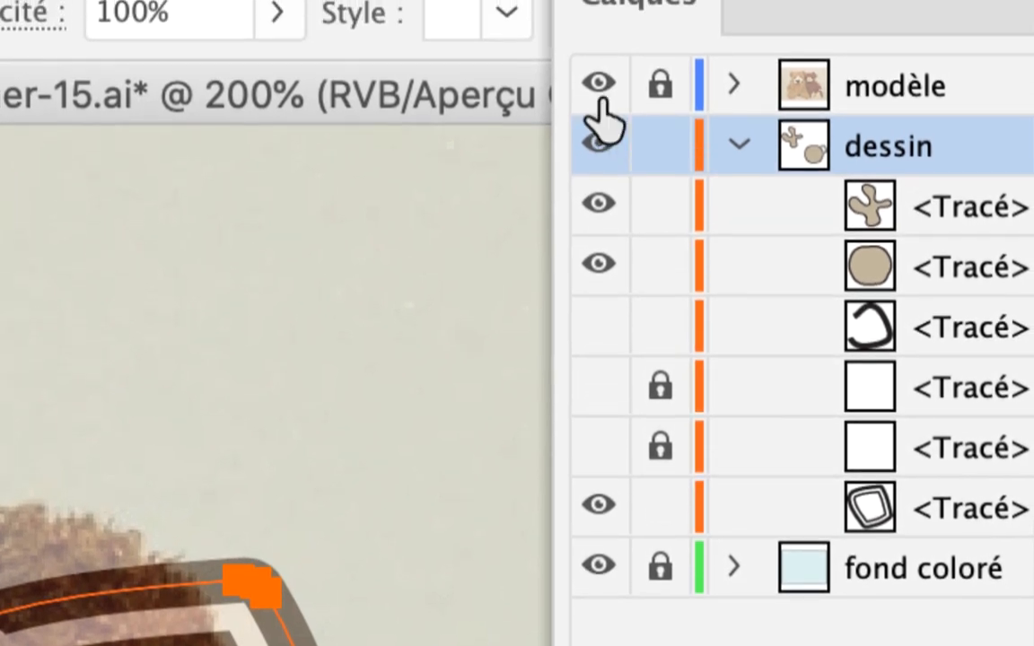
pyautogui.click(597, 88)
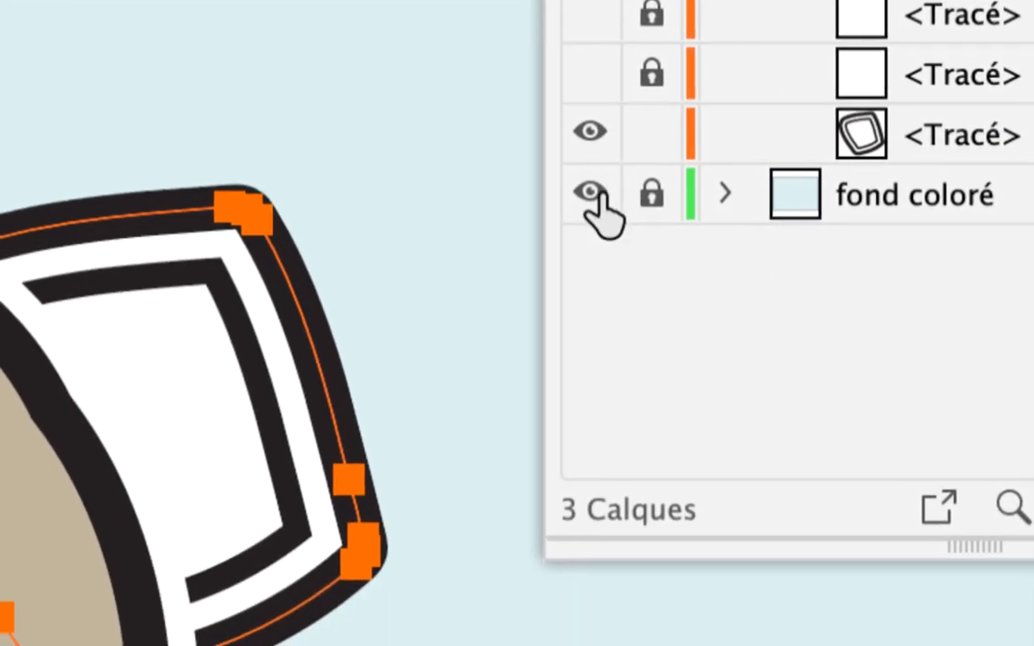
pyautogui.click(599, 568)
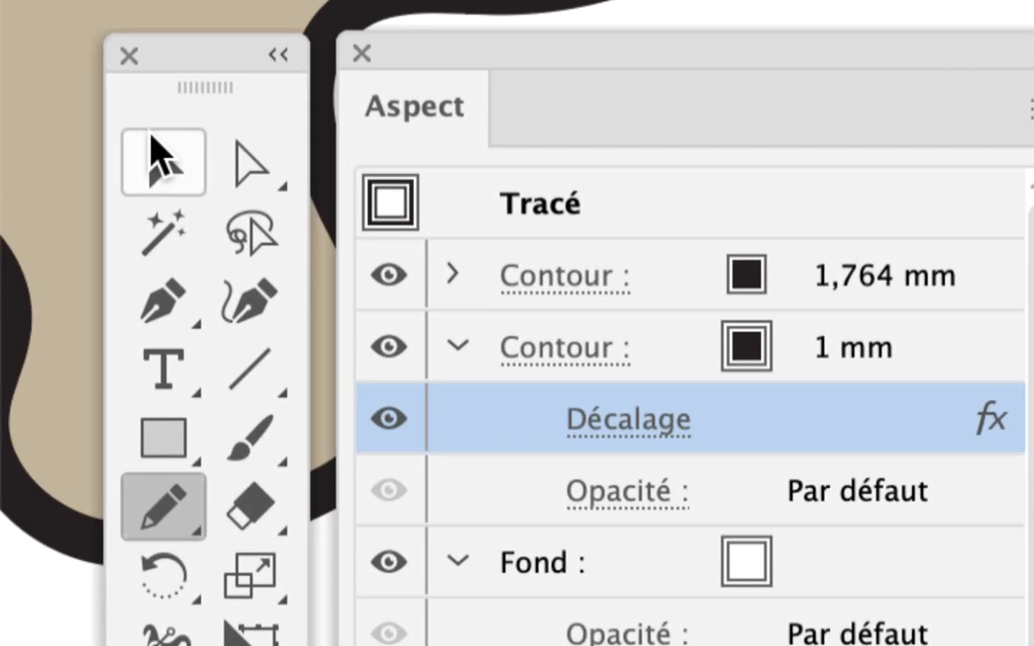
pyautogui.click(157, 156)
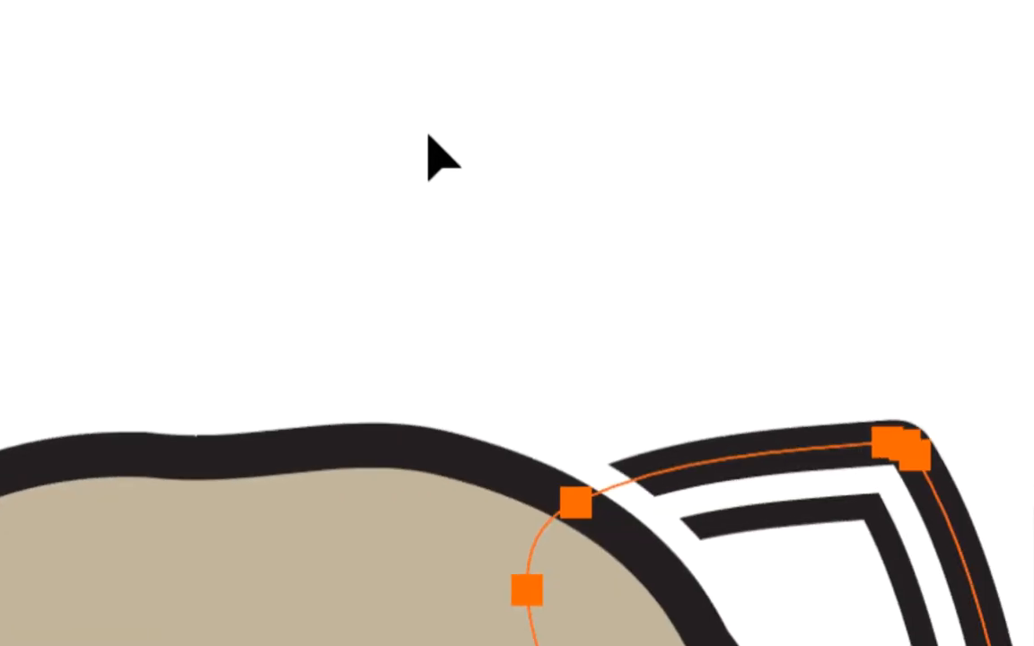
pyautogui.click(430, 138)
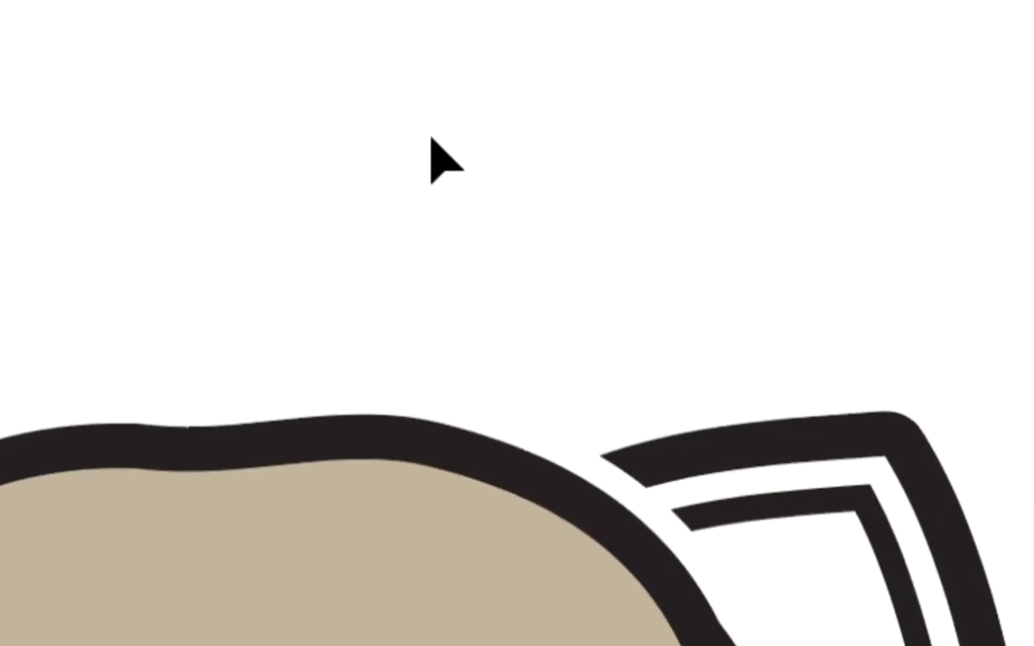